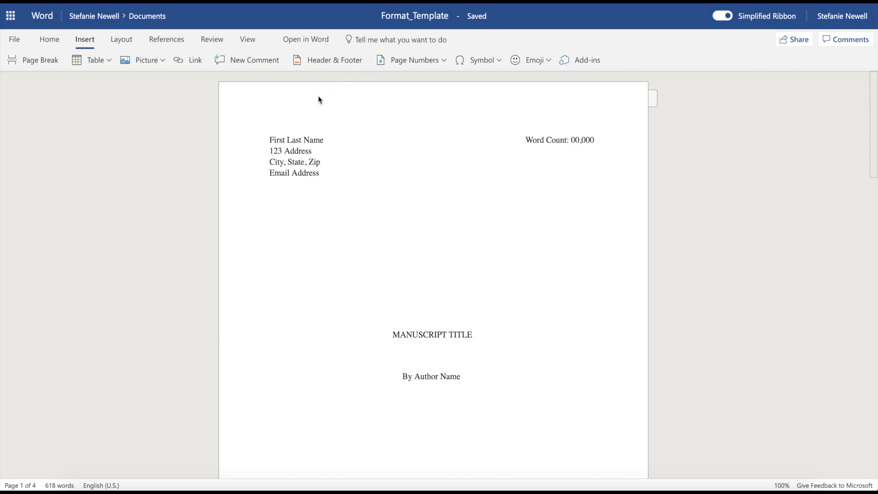
- Check the document's word count statistics, which show 618 words
left_click(269, 141)
left_click(212, 40)
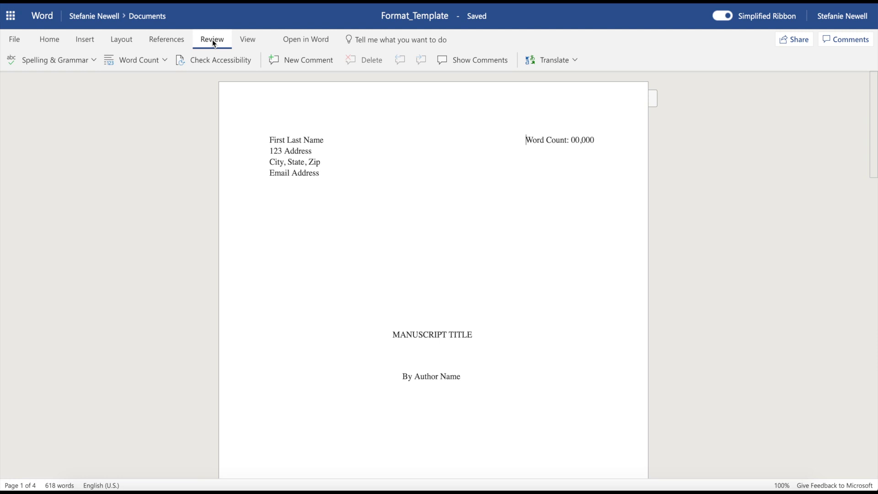
left_click(150, 64)
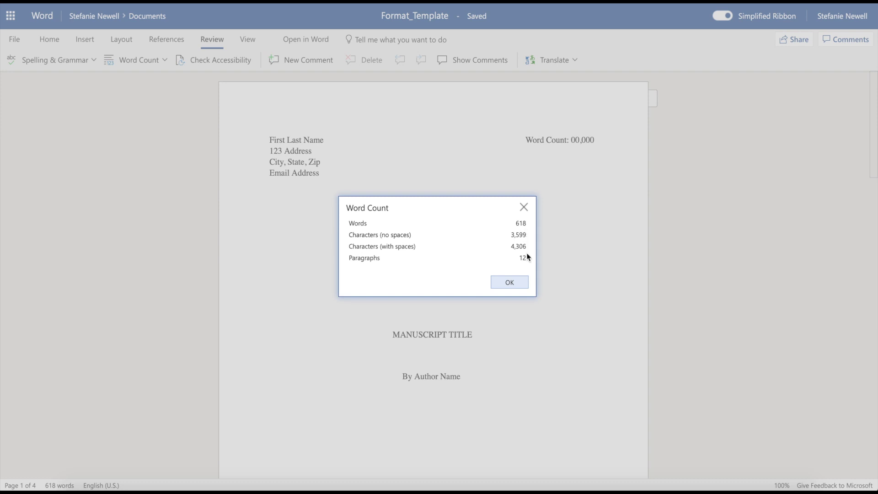
left_click(510, 283)
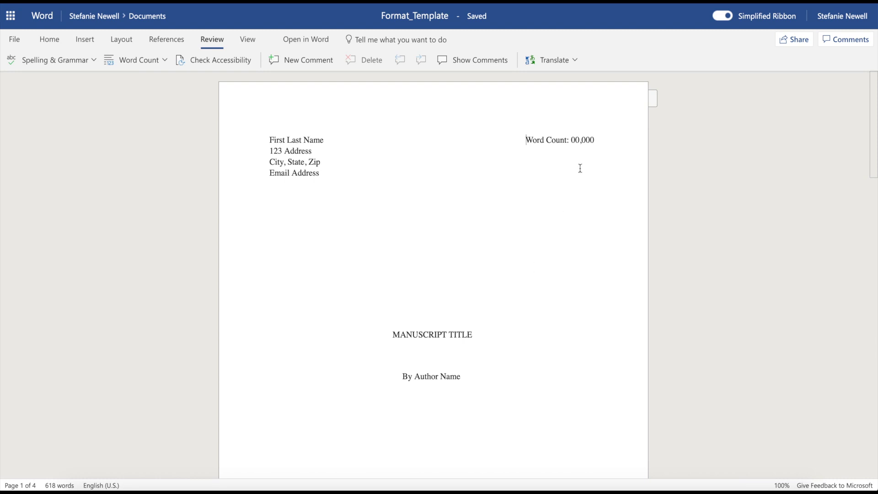
- Select the 00,000 word count placeholder, then place the cursor before Email Address
left_click_drag(595, 138, 571, 139)
left_click(270, 152)
left_click(270, 173)
scroll(261, 286, "down", 2)
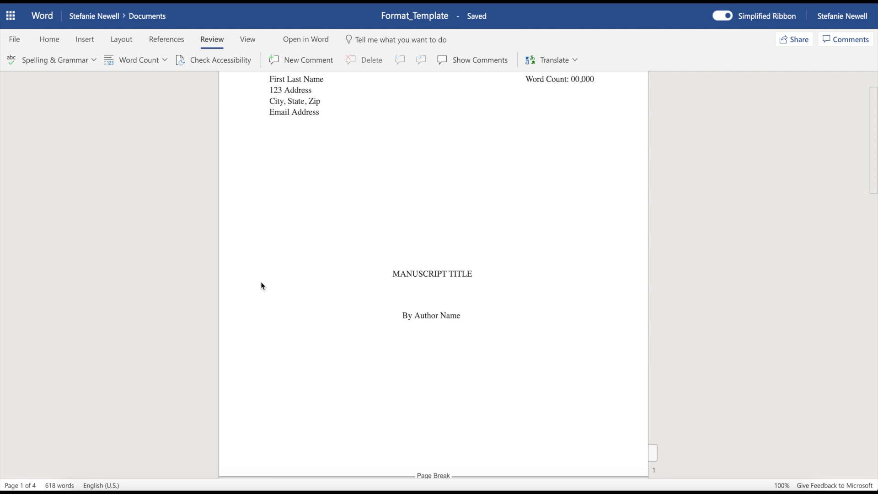
left_click(392, 274)
left_click(401, 315)
scroll(390, 354, "down", 2)
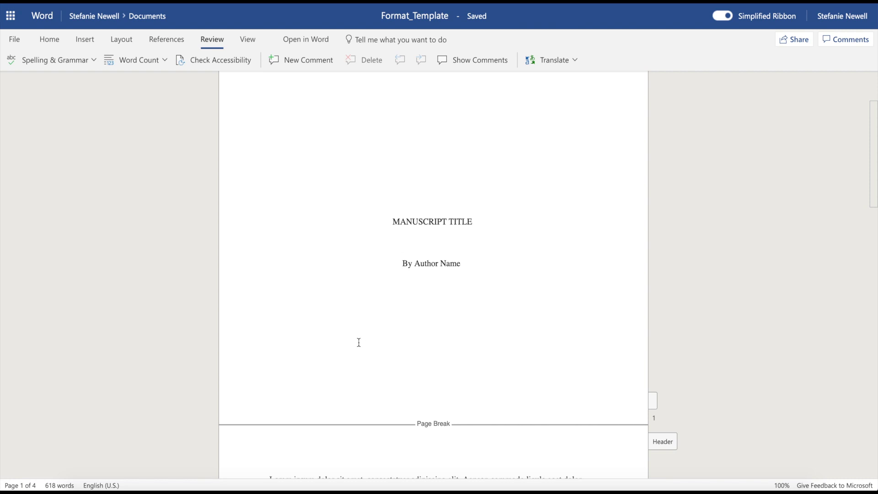
- Scroll past the title page's page break down to the Lorem ipsum body text
left_click(85, 40)
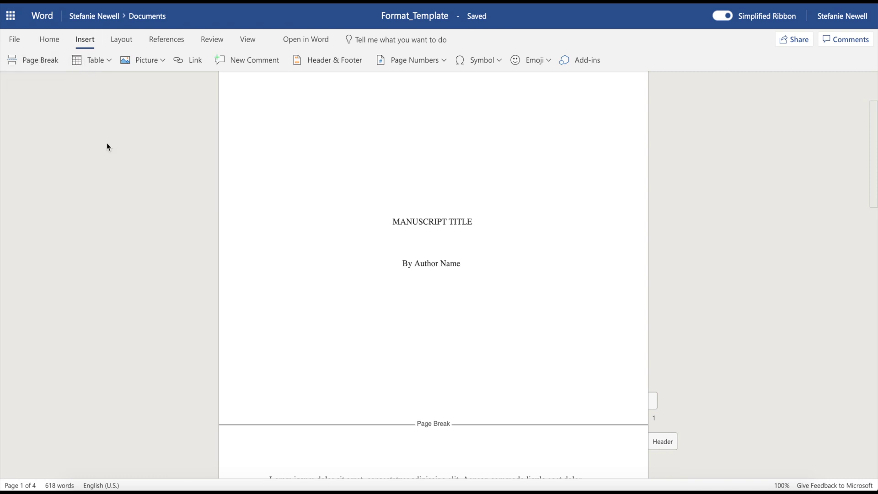
scroll(319, 312, "down", 3)
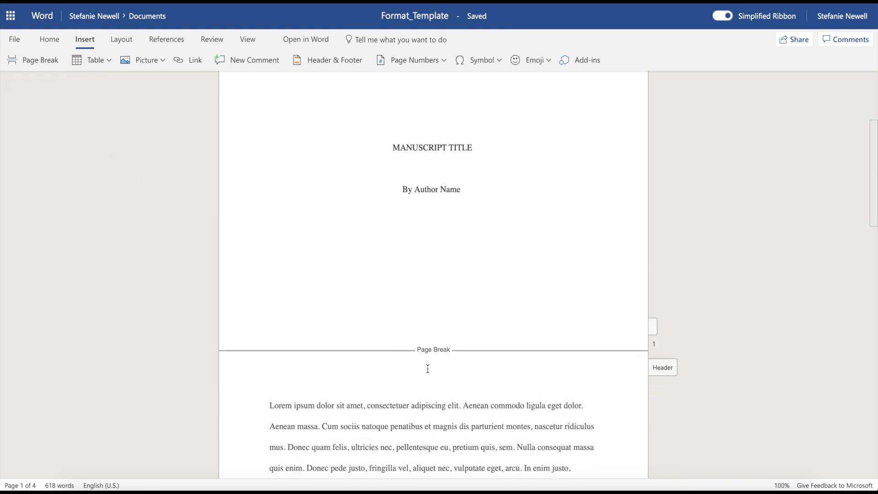
scroll(423, 371, "down", 2)
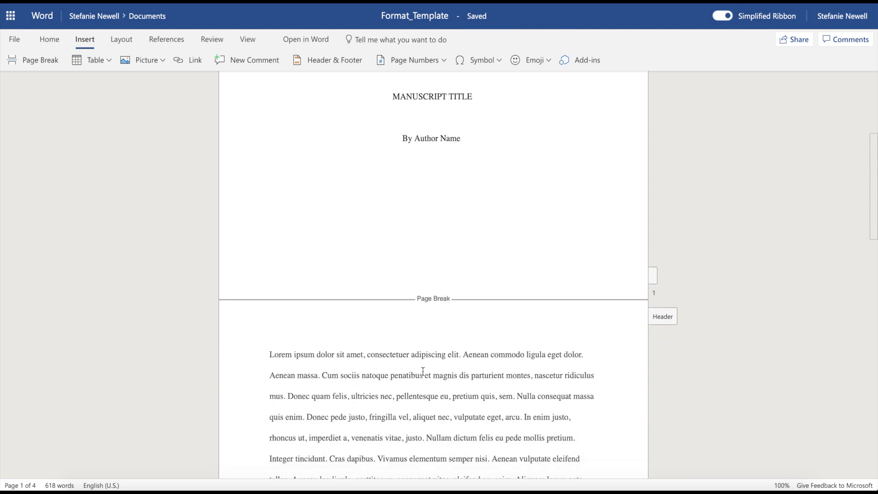
scroll(423, 371, "down", 7)
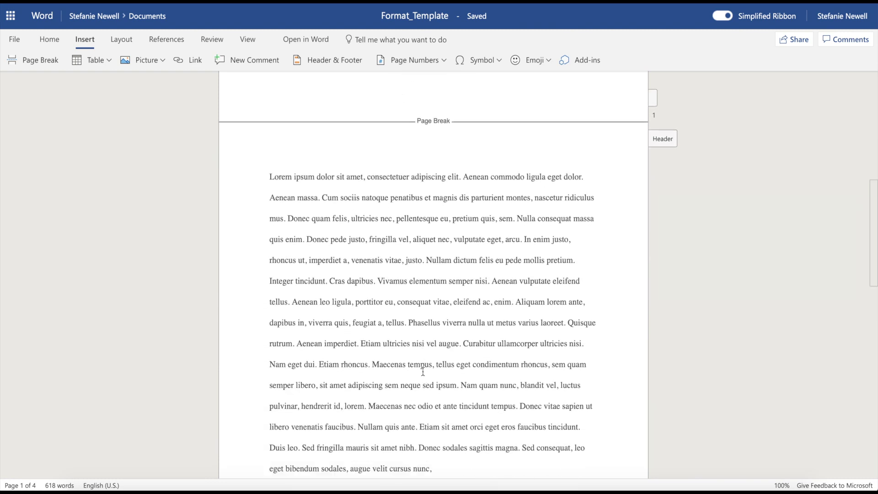
scroll(423, 371, "down", 2)
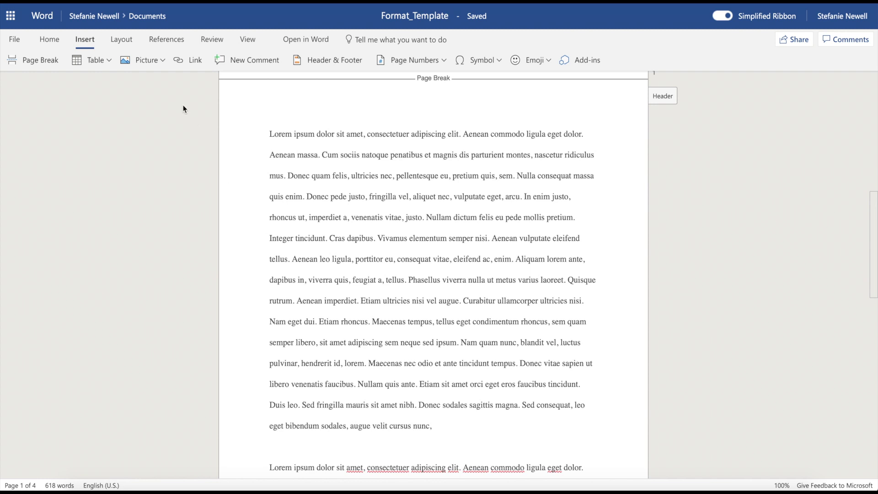
left_click(117, 44)
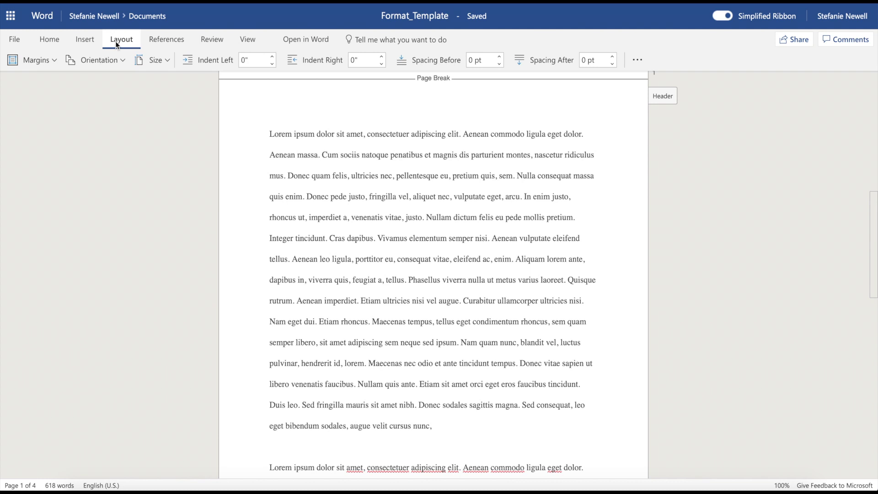
- Apply Normal 1-inch margins and confirm Double line spacing in Paragraph Options
left_click(45, 63)
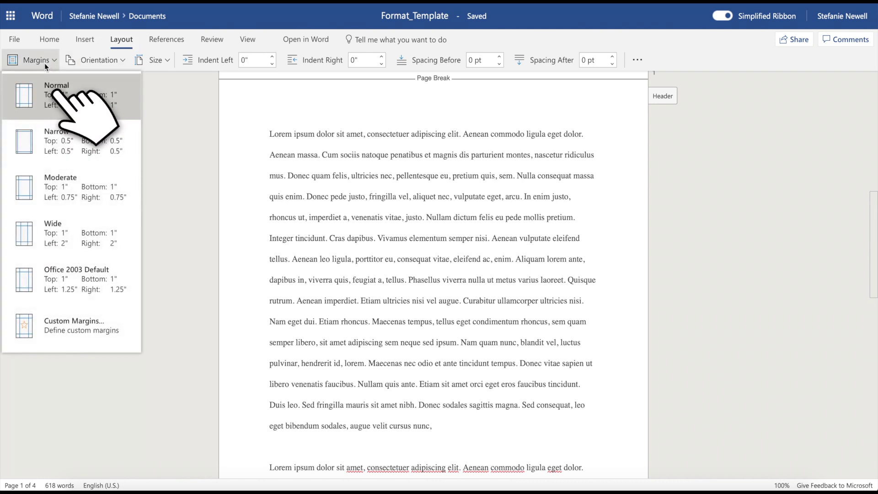
left_click(52, 101)
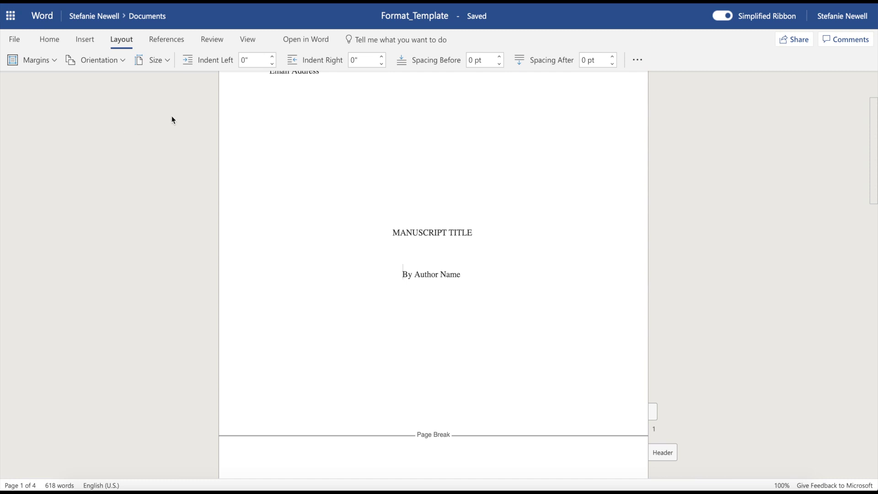
left_click(640, 60)
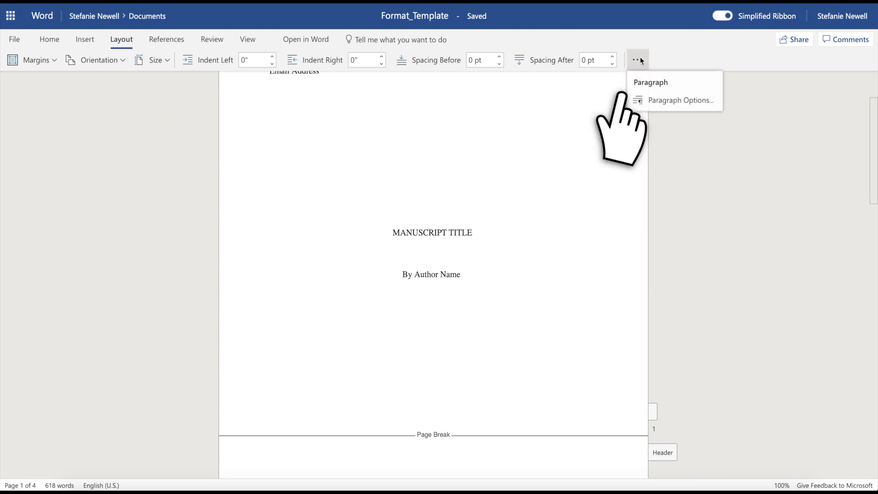
left_click(653, 100)
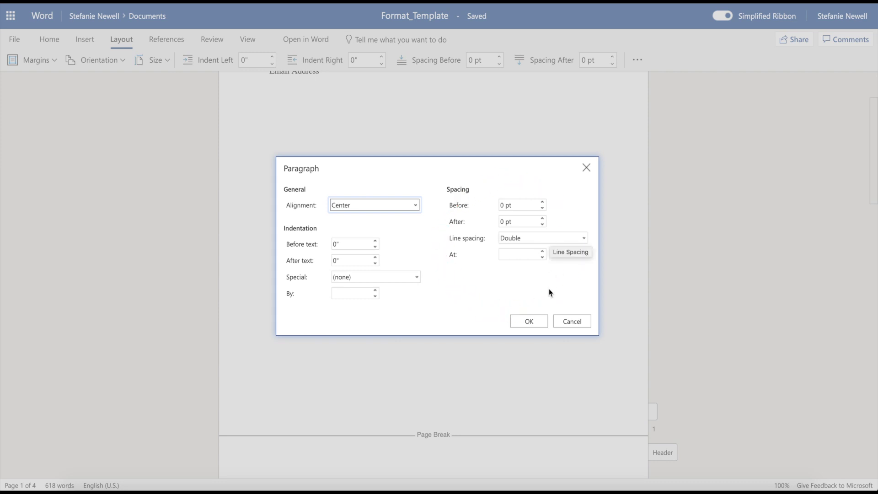
left_click(533, 319)
scroll(532, 351, "down", 7)
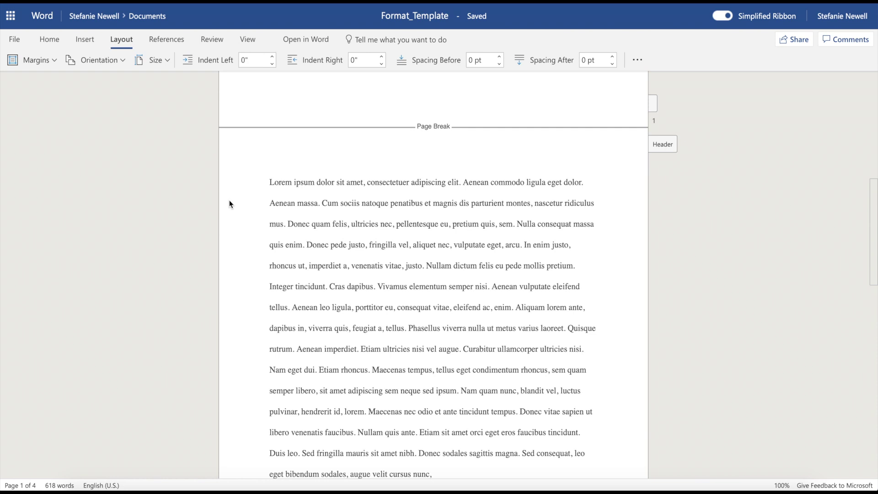
left_click(50, 39)
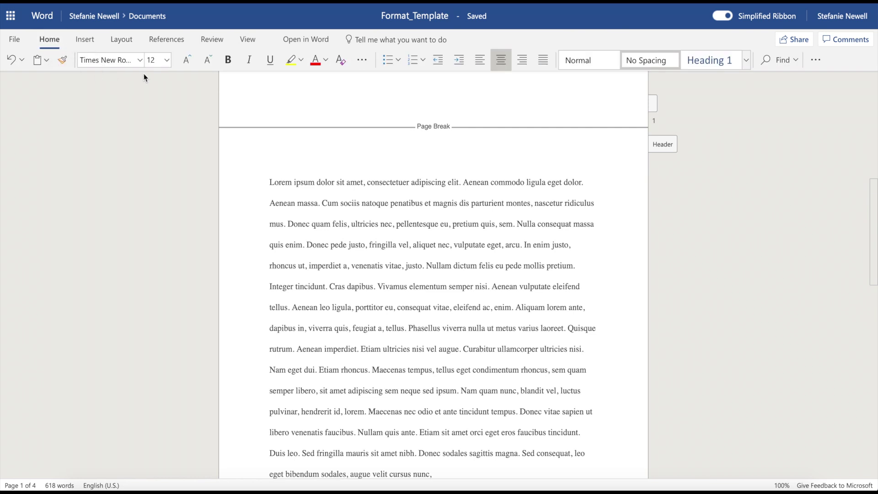
- Format the Lorem ipsum body text as Times New Roman, 12 point
left_click(270, 182)
left_click(142, 65)
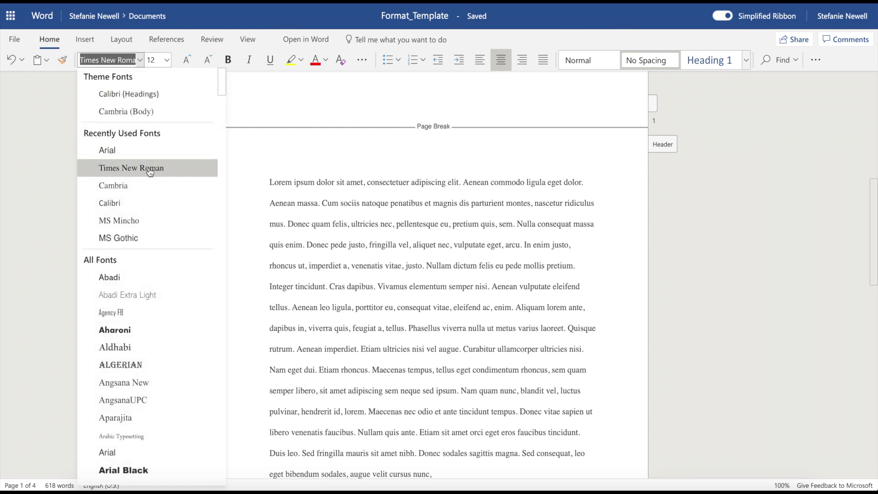
left_click(149, 169)
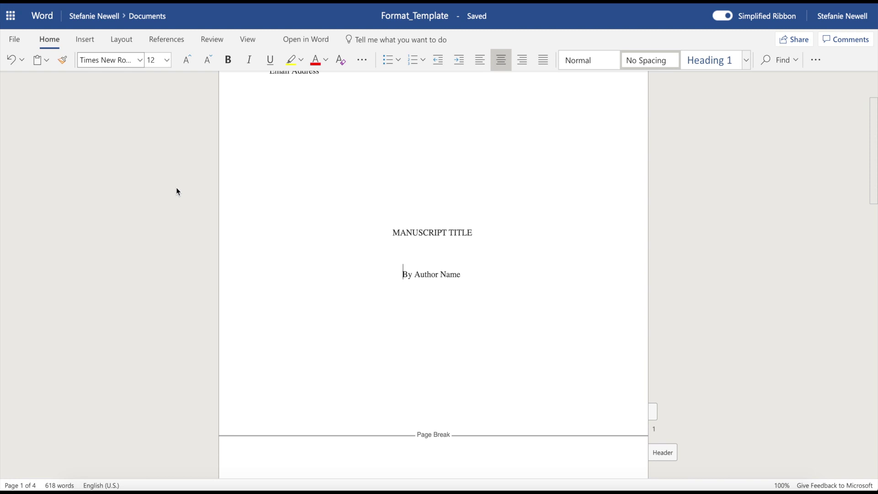
left_click(168, 61)
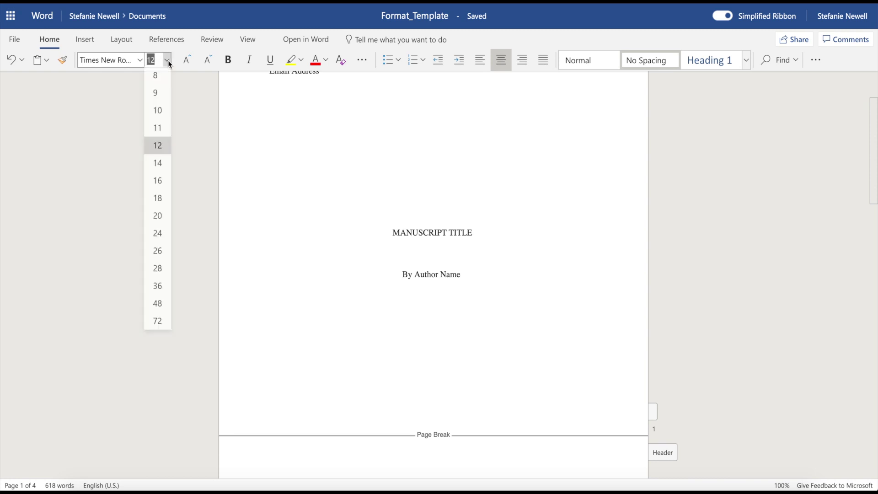
left_click(162, 150)
scroll(180, 265, "down", 7)
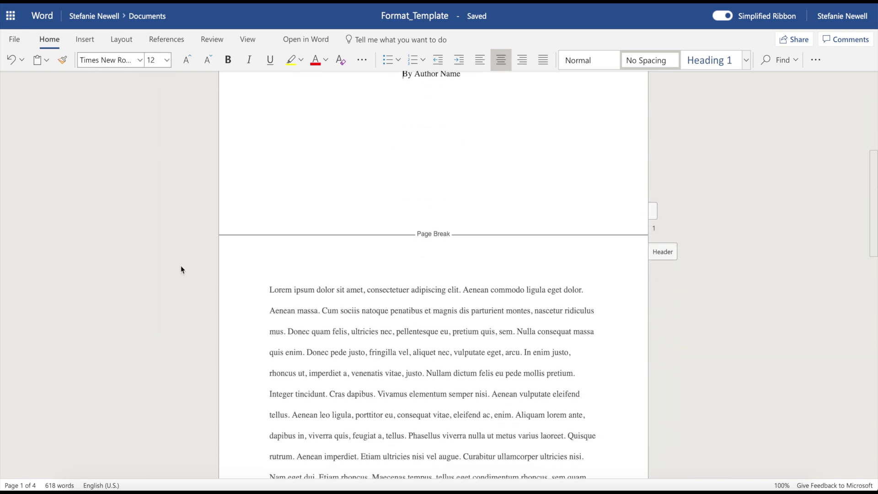
scroll(180, 265, "down", 1)
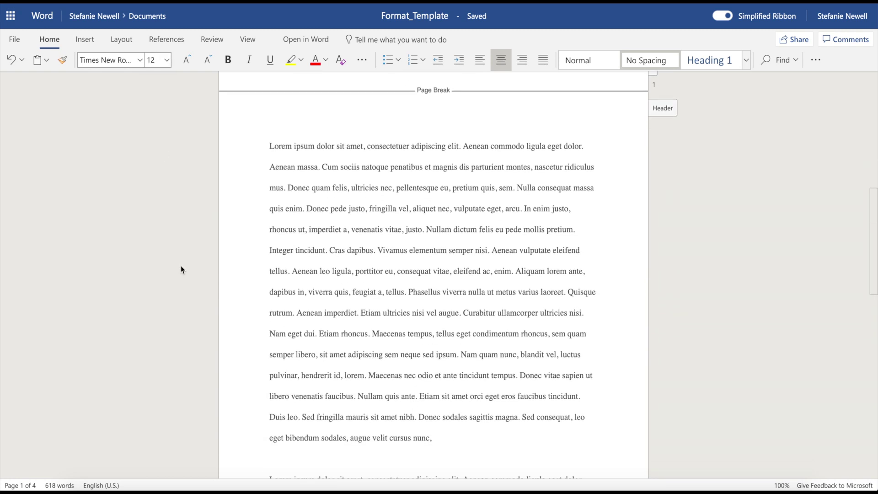
left_click(268, 148)
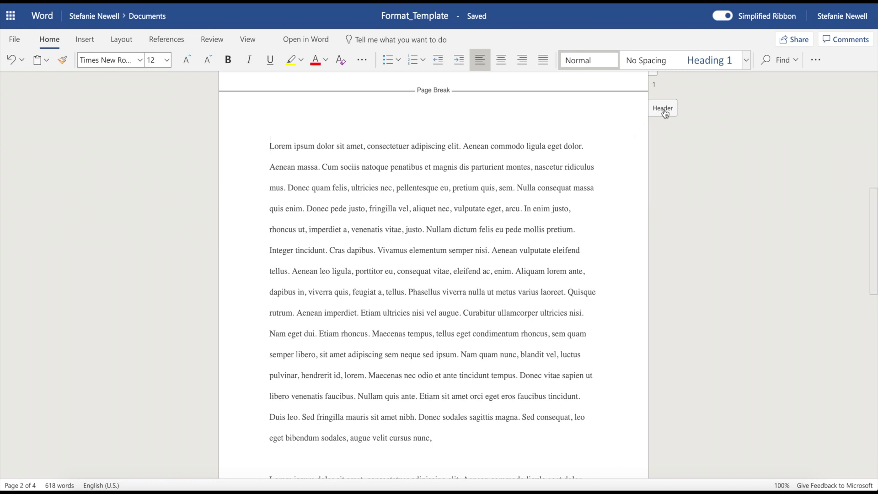
- Add top-right page numbers to the header after 'First Last Name / Manuscript Title'
left_click(662, 112)
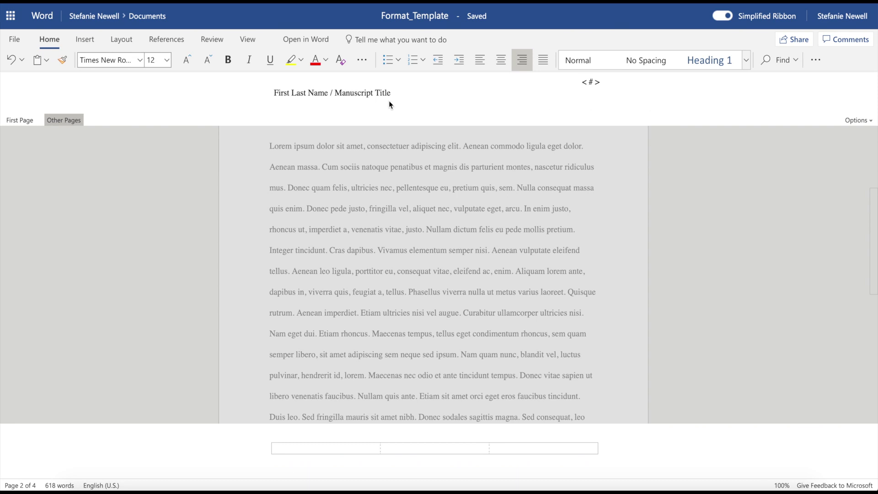
left_click(273, 94)
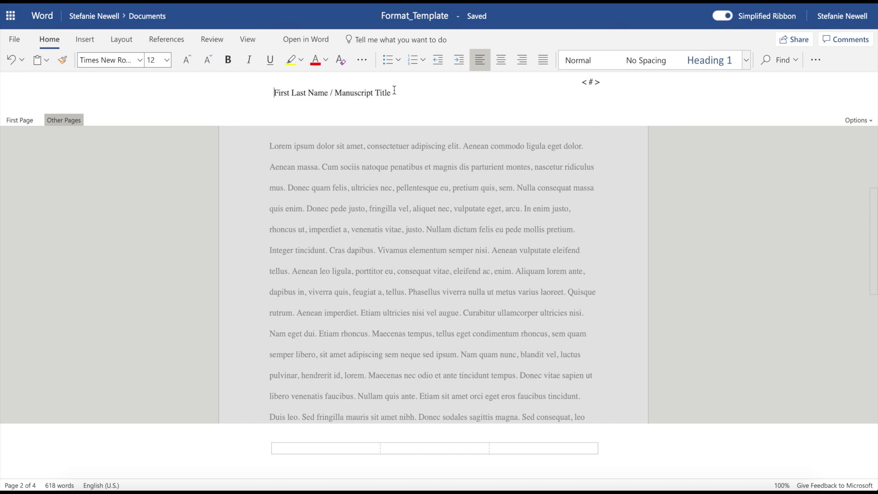
left_click(394, 92)
left_click(92, 38)
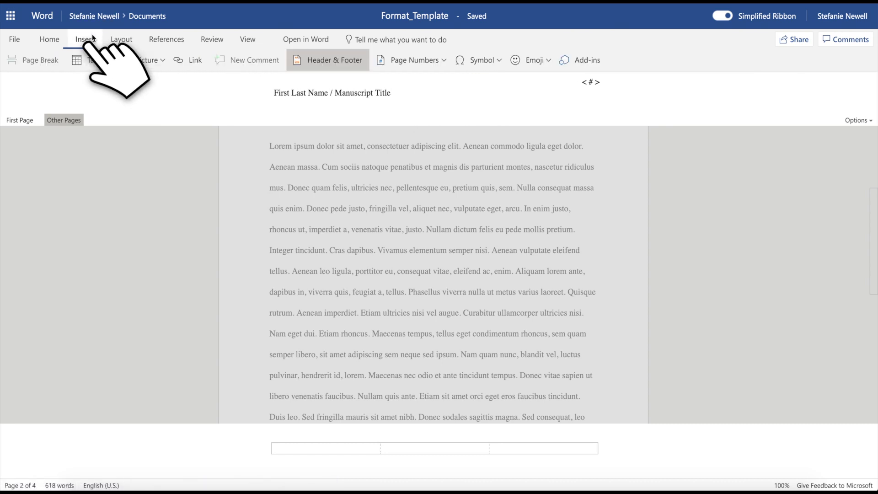
left_click(409, 63)
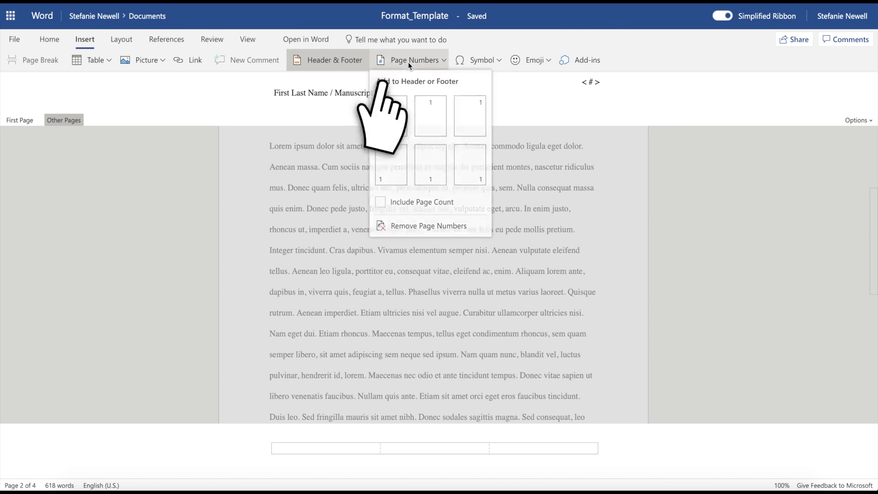
left_click(474, 124)
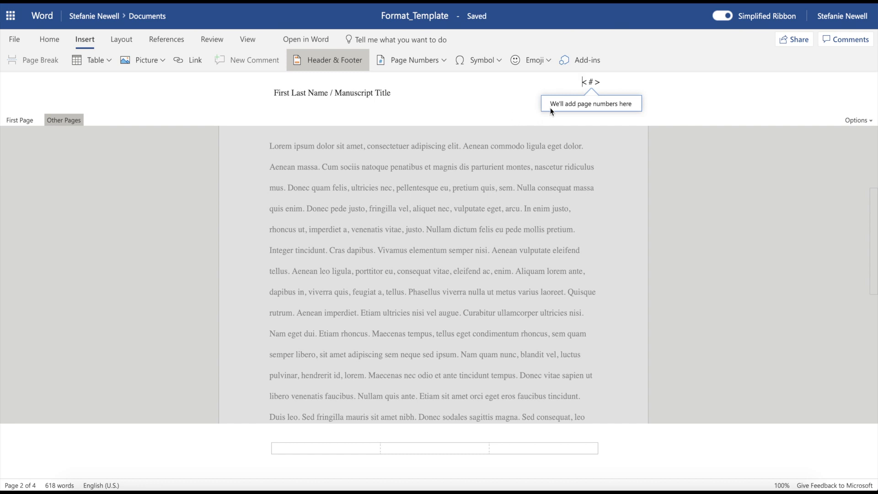
- Close header editing and return to the page-2 body text
key("Escape")
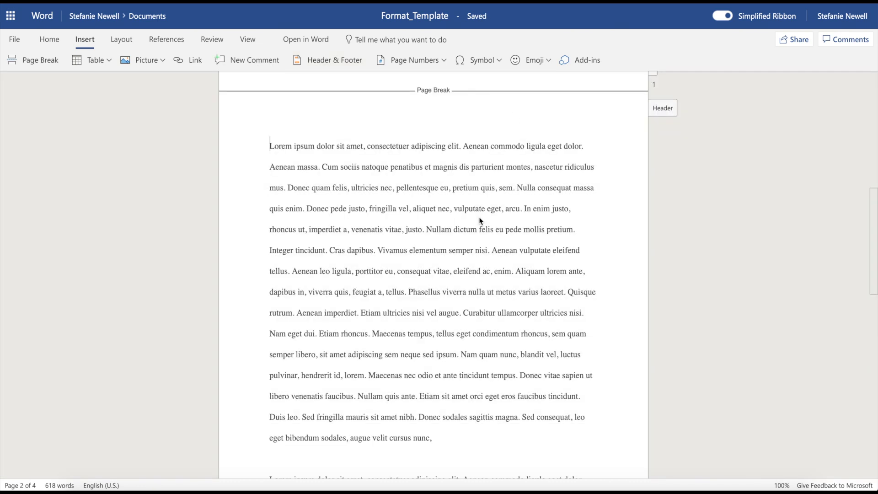